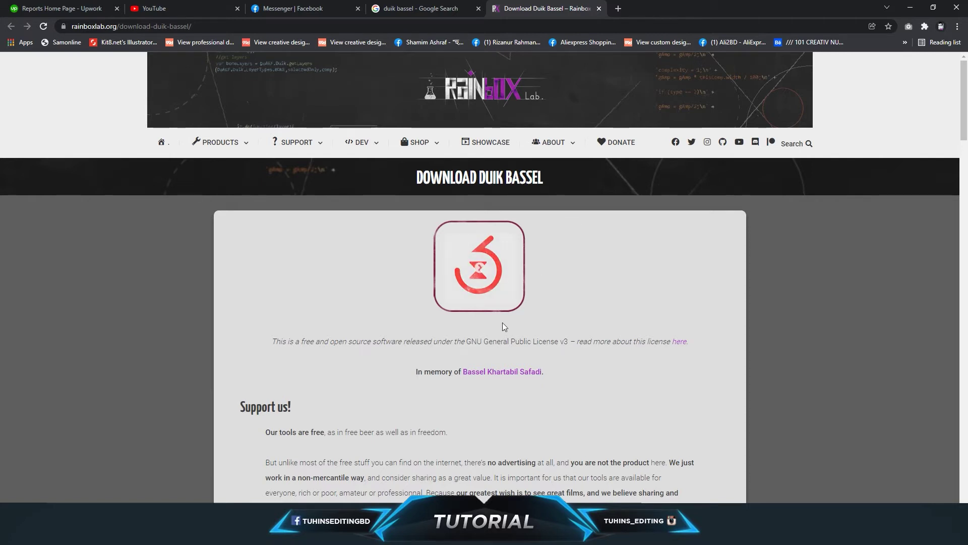
- Look over the Rainbox Lab page and briefly select its web address
{"action": "scroll", "coordinate": [596, 326], "scroll_direction": "down", "scroll_amount": 4}
{"action": "scroll", "coordinate": [599, 325], "scroll_direction": "up", "scroll_amount": 3}
{"action": "scroll", "coordinate": [598, 325], "scroll_direction": "up", "scroll_amount": 1}
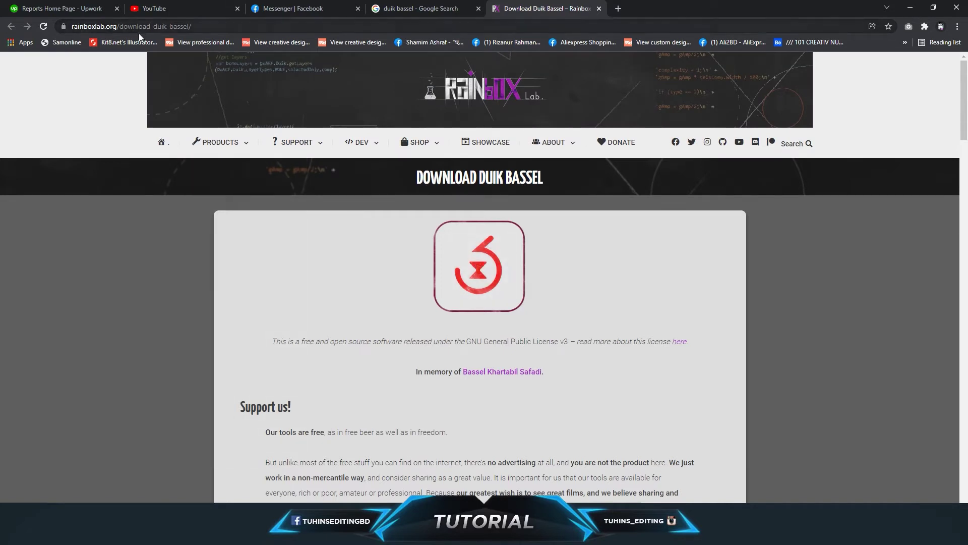
{"action": "left_click", "coordinate": [85, 28]}
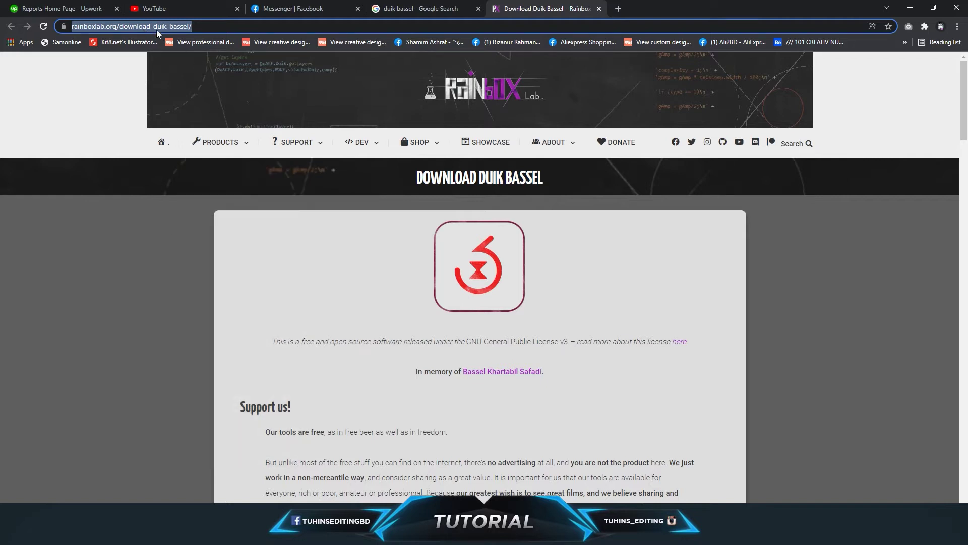
{"action": "left_click", "coordinate": [802, 230]}
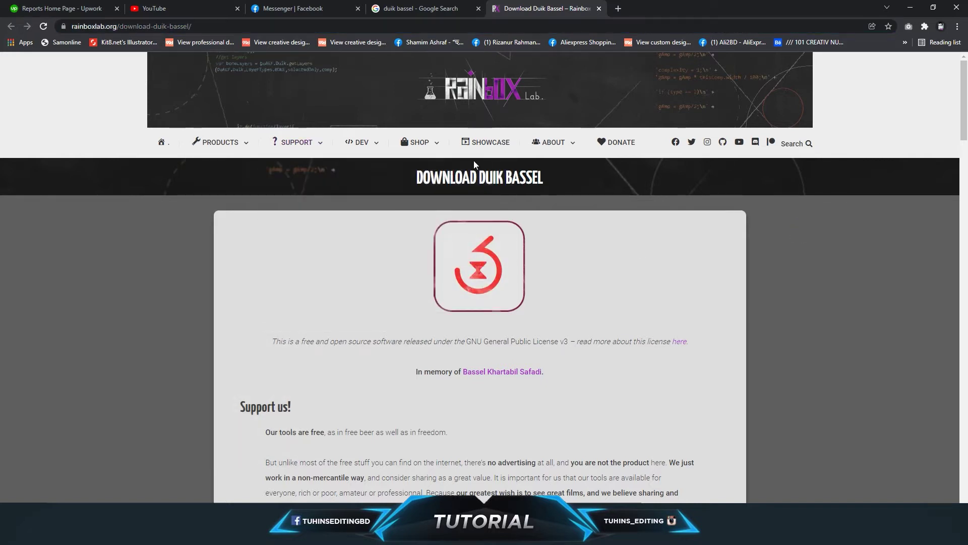
- Highlight the 57 MB size of the DuiK 16.2.30 zip, then bring up the Downloads folder
{"action": "scroll", "coordinate": [676, 186], "scroll_direction": "down", "scroll_amount": 9}
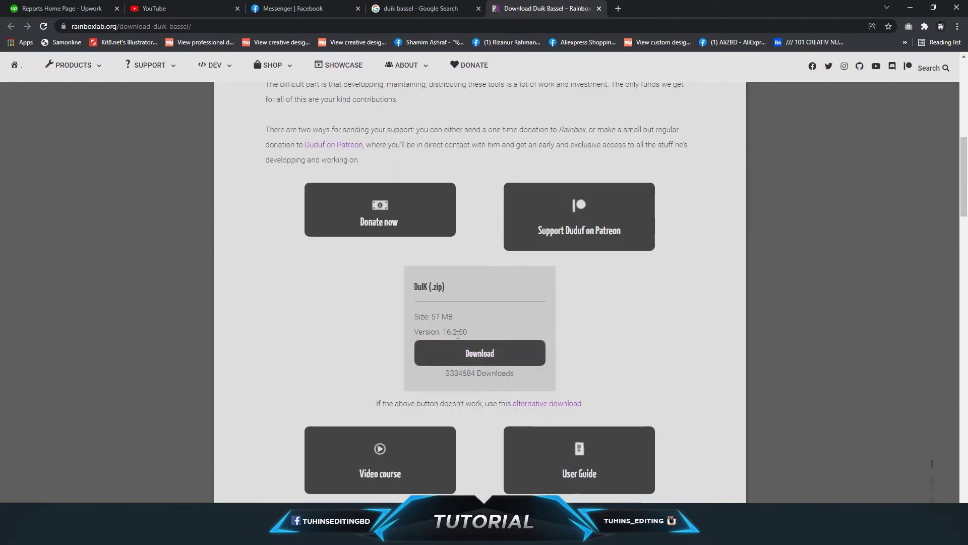
{"action": "left_click_drag", "start_coordinate": [415, 323], "coordinate": [482, 323]}
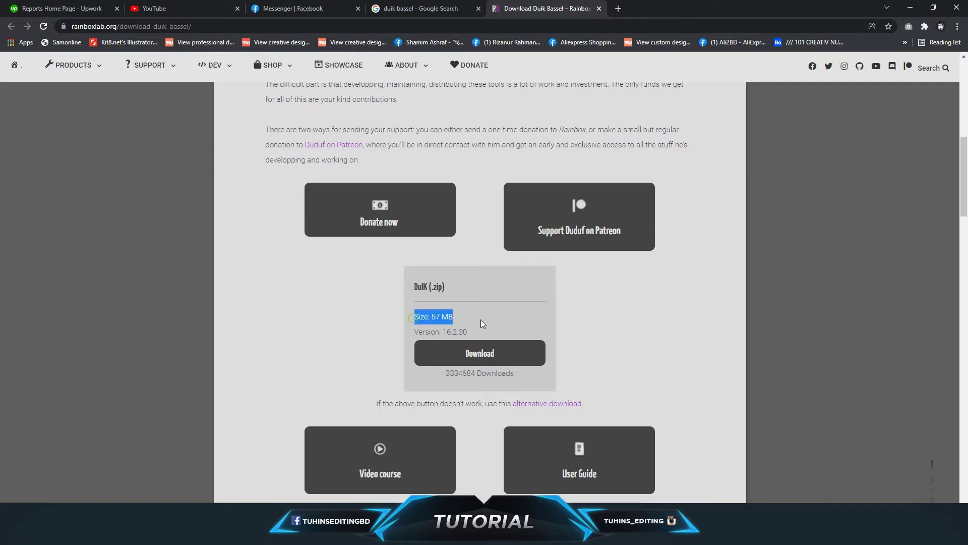
{"action": "scroll", "coordinate": [484, 323], "scroll_direction": "down", "scroll_amount": 5}
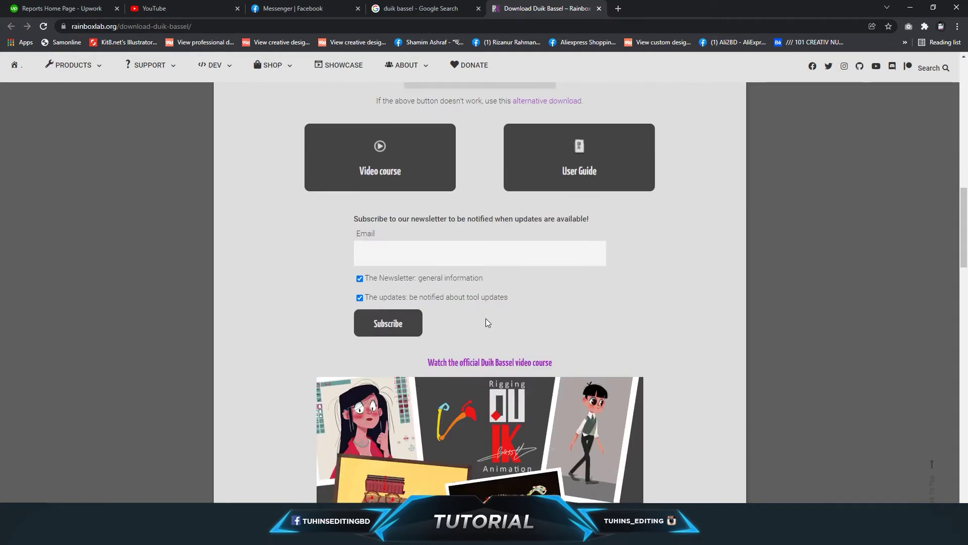
{"action": "scroll", "coordinate": [487, 323], "scroll_direction": "up", "scroll_amount": 3}
{"action": "scroll", "coordinate": [611, 232], "scroll_direction": "up", "scroll_amount": 3}
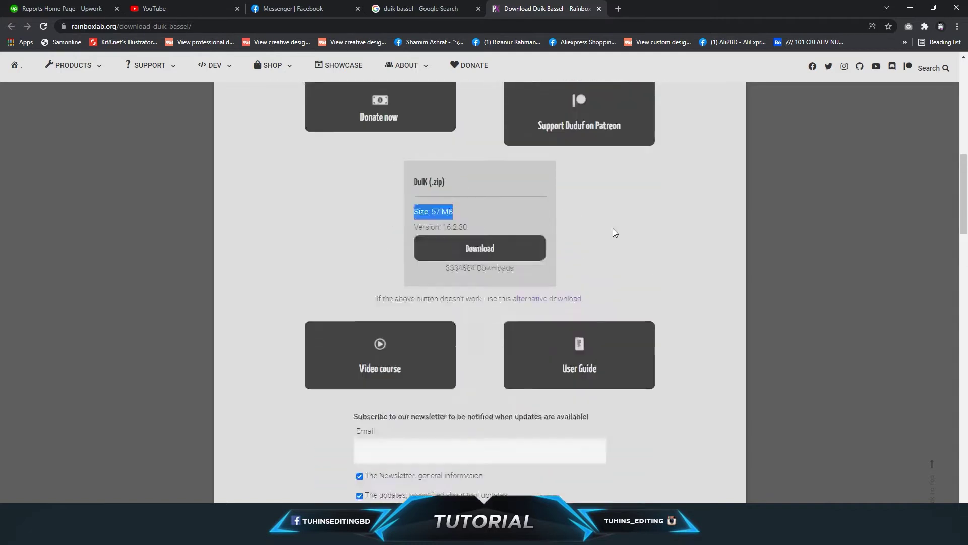
{"action": "scroll", "coordinate": [621, 312], "scroll_direction": "down", "scroll_amount": 6}
{"action": "scroll", "coordinate": [626, 312], "scroll_direction": "down", "scroll_amount": 5}
{"action": "scroll", "coordinate": [625, 312], "scroll_direction": "up", "scroll_amount": 5}
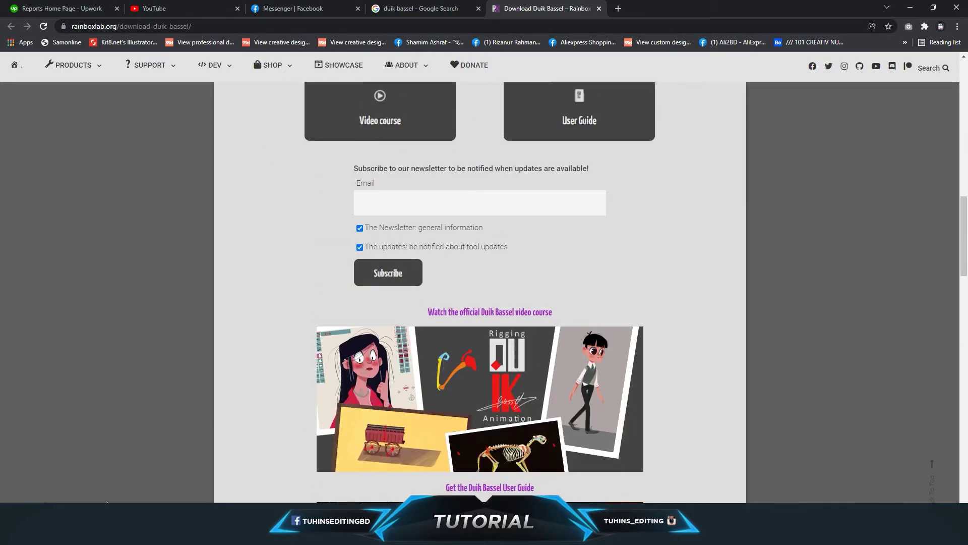
{"action": "left_click", "coordinate": [109, 534]}
{"action": "left_click", "coordinate": [145, 497]}
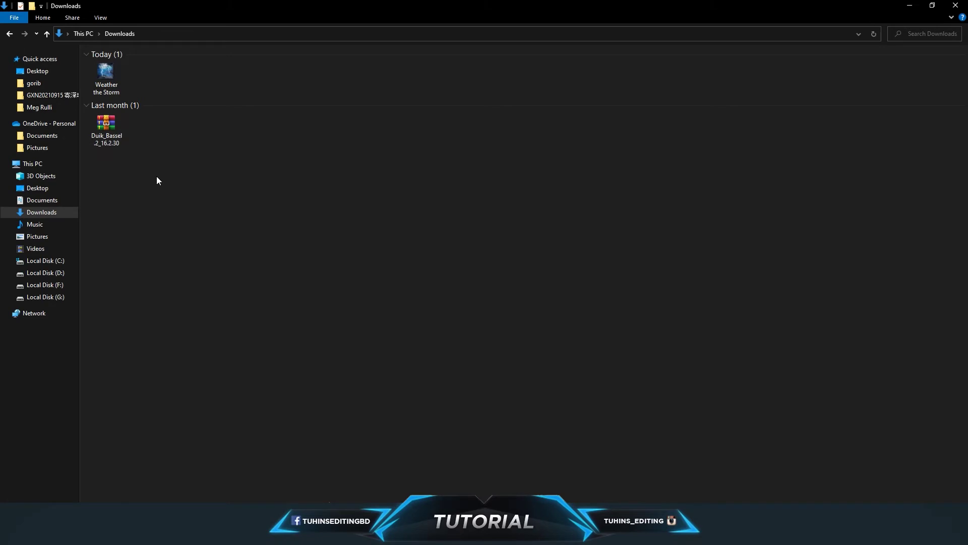
- Extract the Duik_Bassel archive into Downloads and enlarge the icons to large
{"action": "left_click", "coordinate": [106, 129]}
{"action": "right_click", "coordinate": [101, 127]}
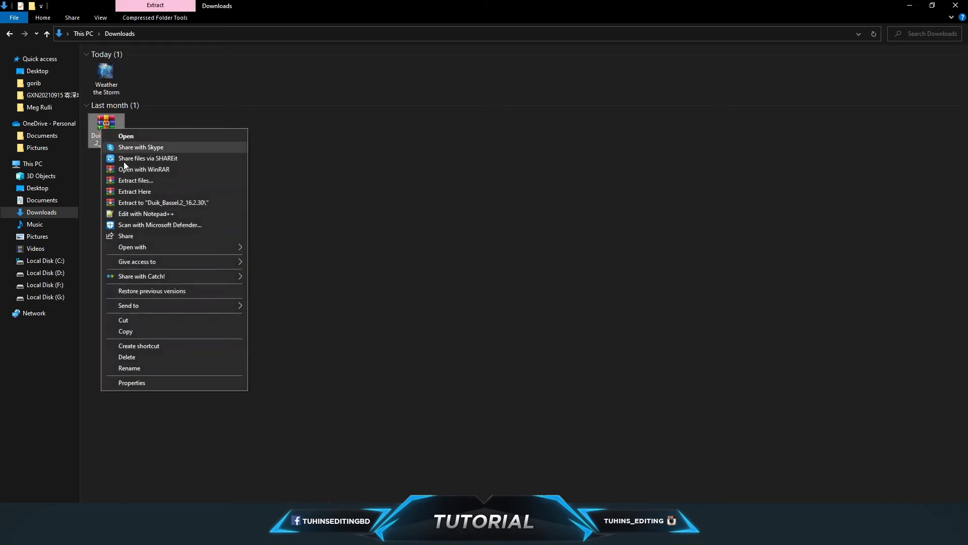
{"action": "left_click", "coordinate": [137, 194]}
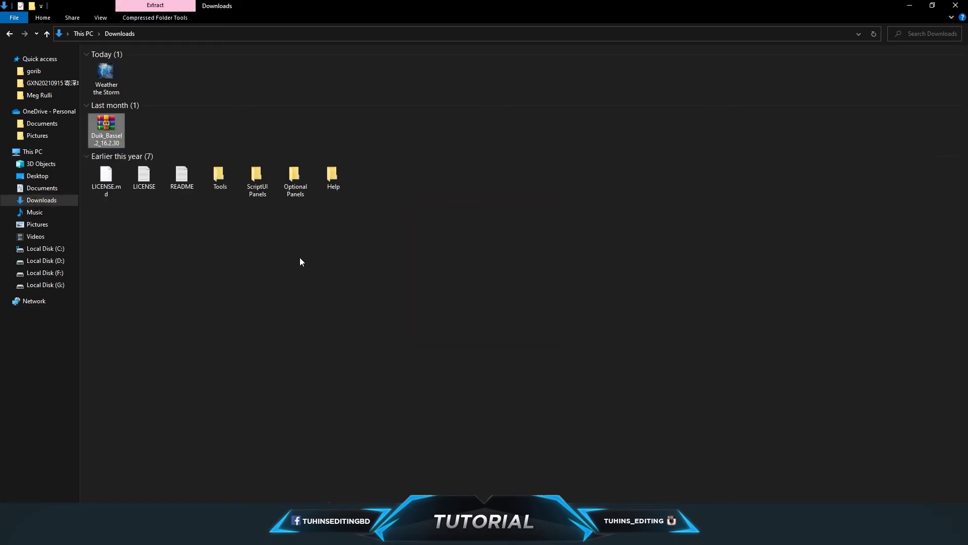
{"action": "left_click", "coordinate": [280, 264]}
{"action": "scroll", "coordinate": [279, 265], "scroll_direction": "up", "scroll_amount": 5}
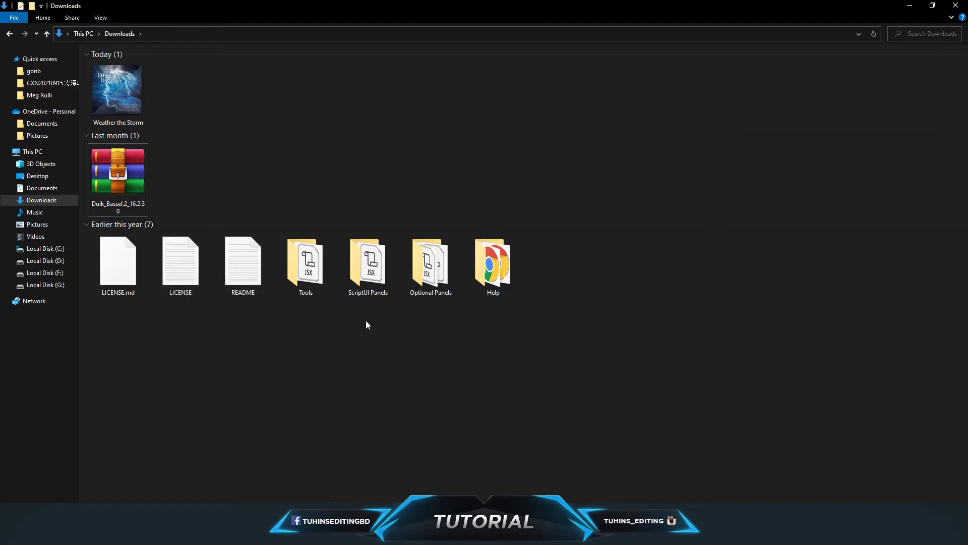
- Copy Duik Bassel.2 from the ScriptUI Panels folder, return to Downloads, and show the desktop
{"action": "right_click", "coordinate": [371, 275]}
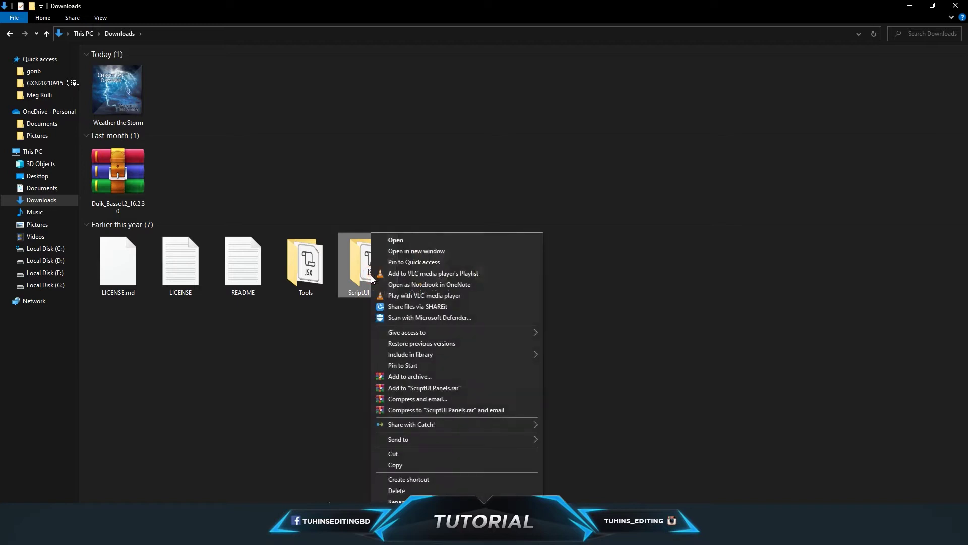
{"action": "double_click", "coordinate": [358, 271]}
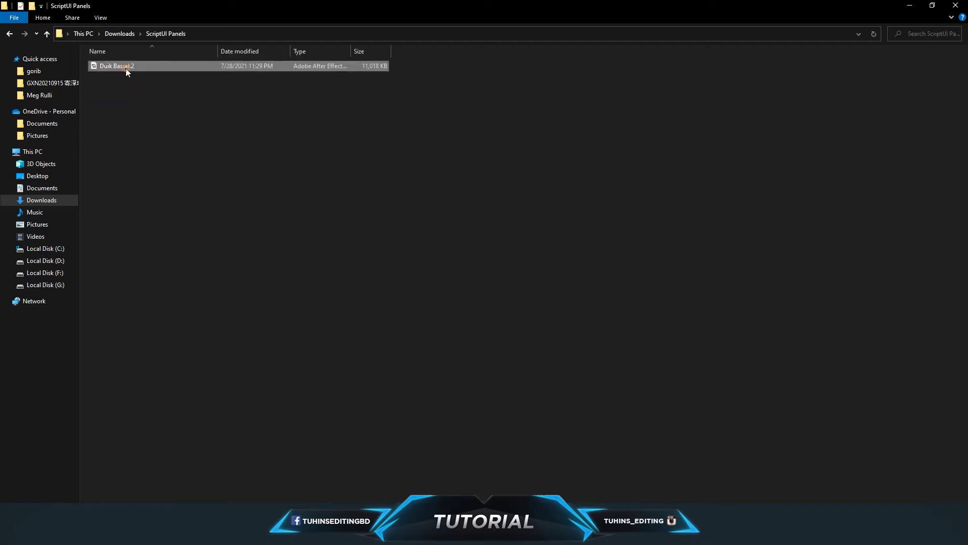
{"action": "right_click", "coordinate": [125, 68]}
{"action": "left_click", "coordinate": [152, 271]}
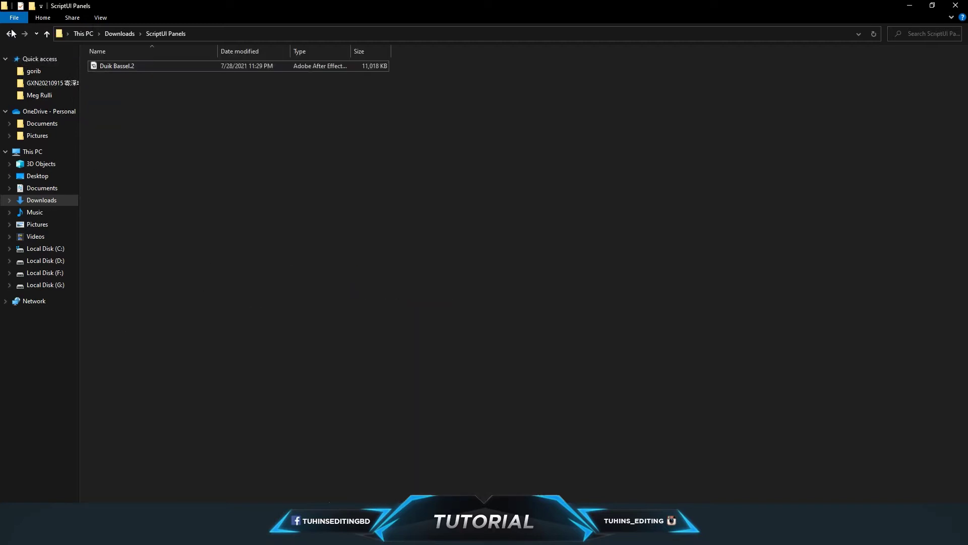
{"action": "key", "text": "alt+Left"}
{"action": "key", "text": "super+d"}
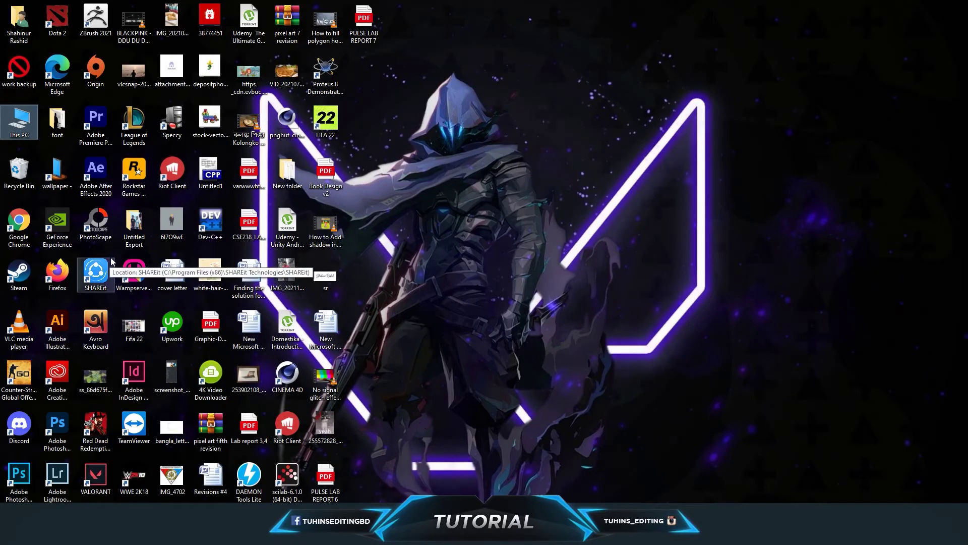
- Open After Effects 2020's install location from the shortcut's Properties and enter the Scripts folder
{"action": "left_click", "coordinate": [98, 174]}
{"action": "right_click", "coordinate": [99, 174]}
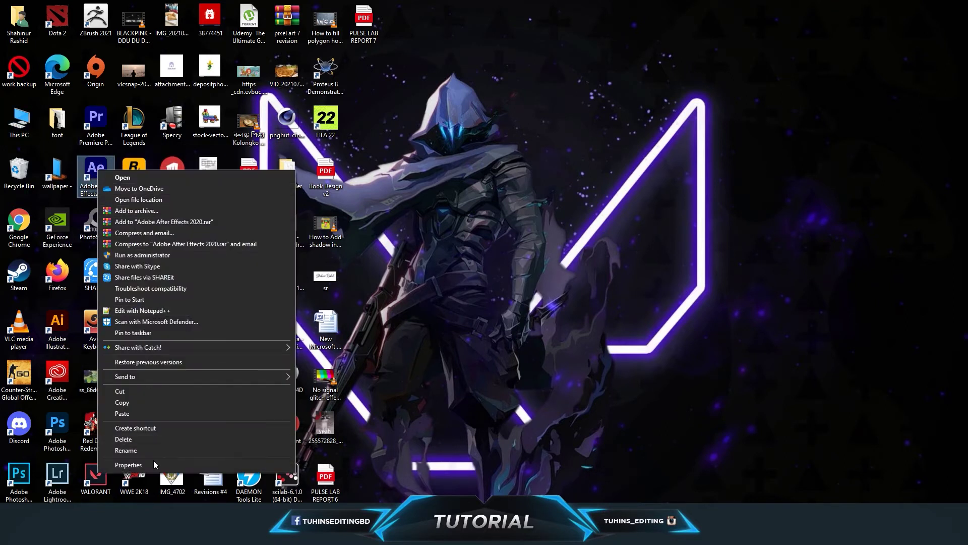
{"action": "left_click", "coordinate": [153, 461]}
{"action": "left_click", "coordinate": [143, 353]}
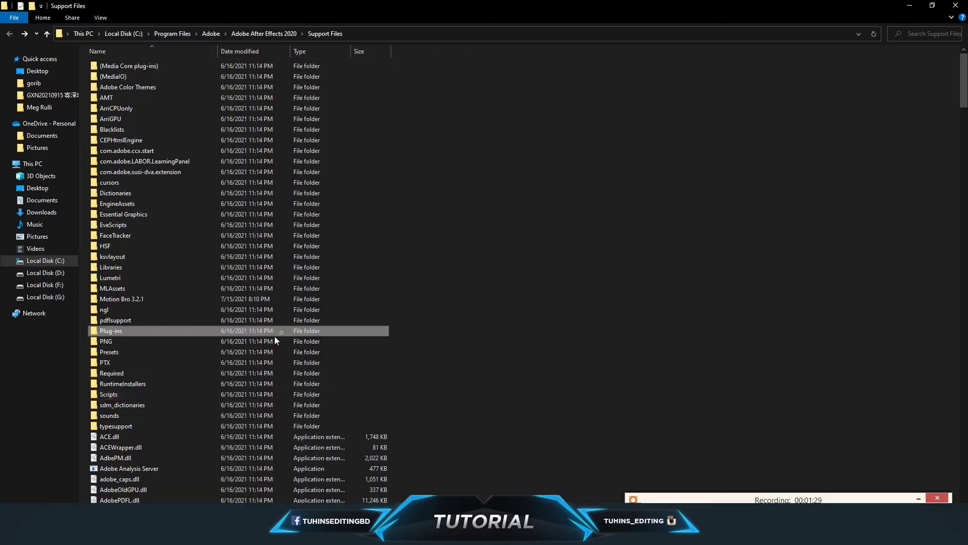
{"action": "double_click", "coordinate": [111, 394]}
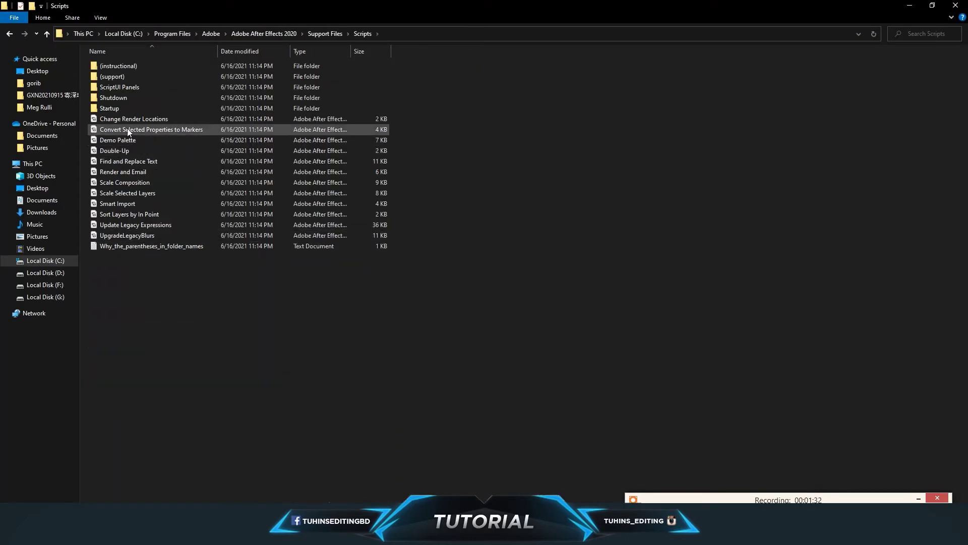
- Paste Duik Bassel.2 into Scripts\ScriptUI Panels, granting administrator permission
{"action": "double_click", "coordinate": [124, 86]}
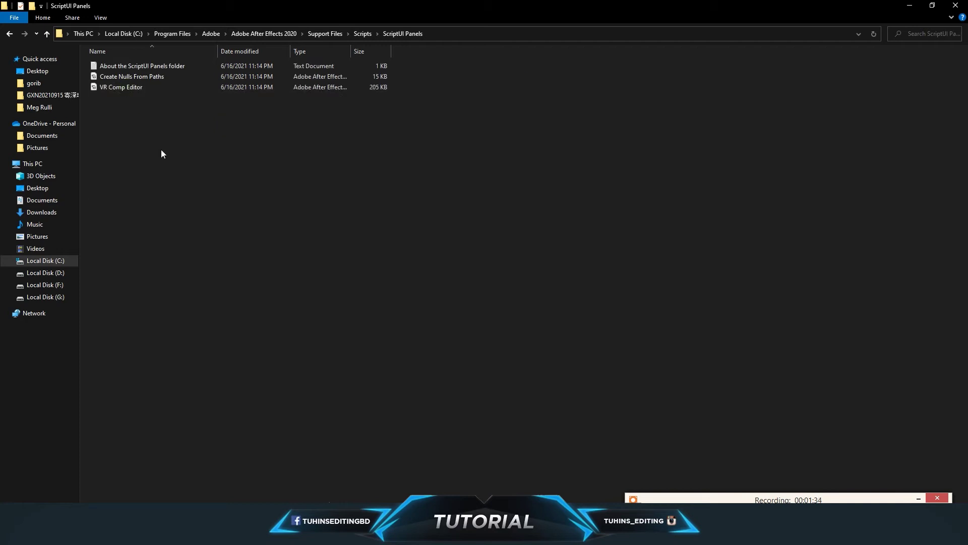
{"action": "key", "text": "alt+Left"}
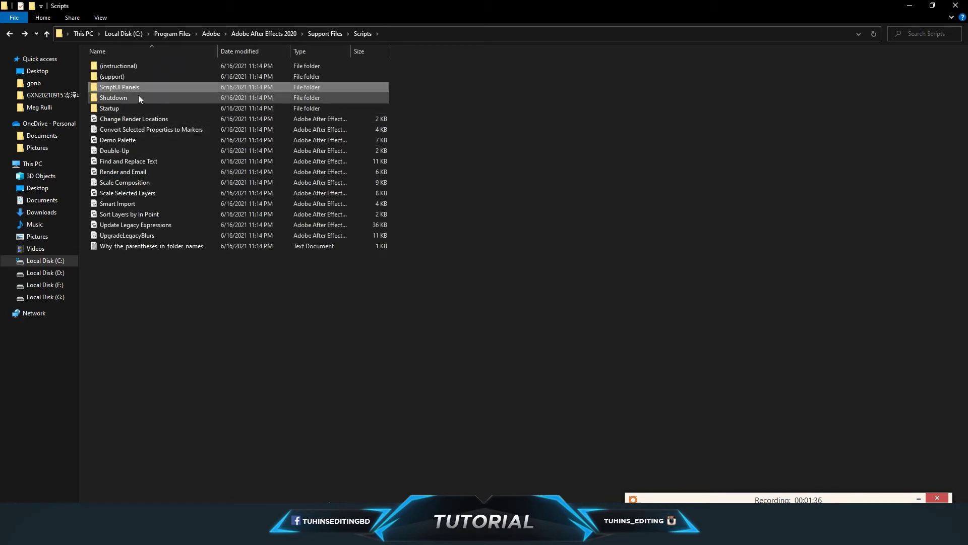
{"action": "double_click", "coordinate": [127, 88]}
{"action": "right_click", "coordinate": [148, 193]}
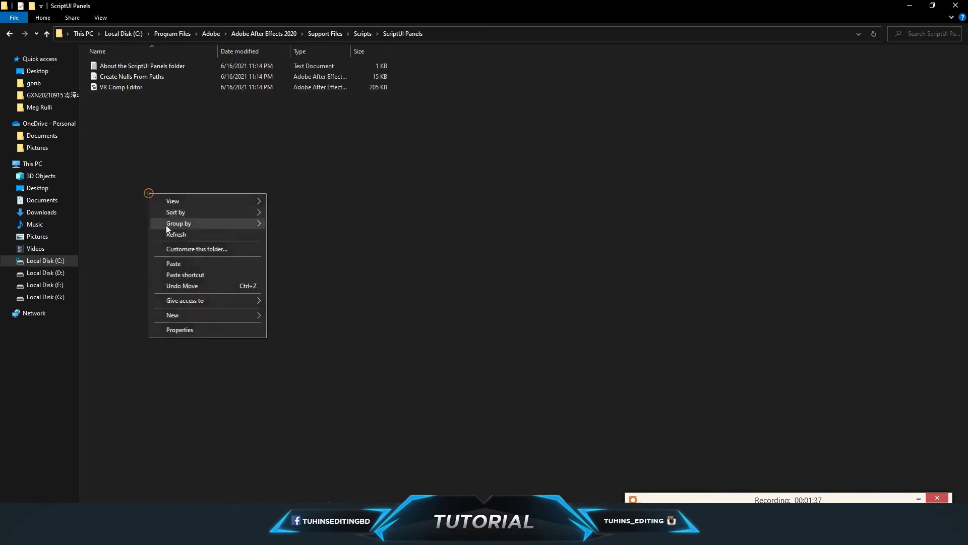
{"action": "left_click", "coordinate": [170, 263]}
{"action": "left_click", "coordinate": [214, 200]}
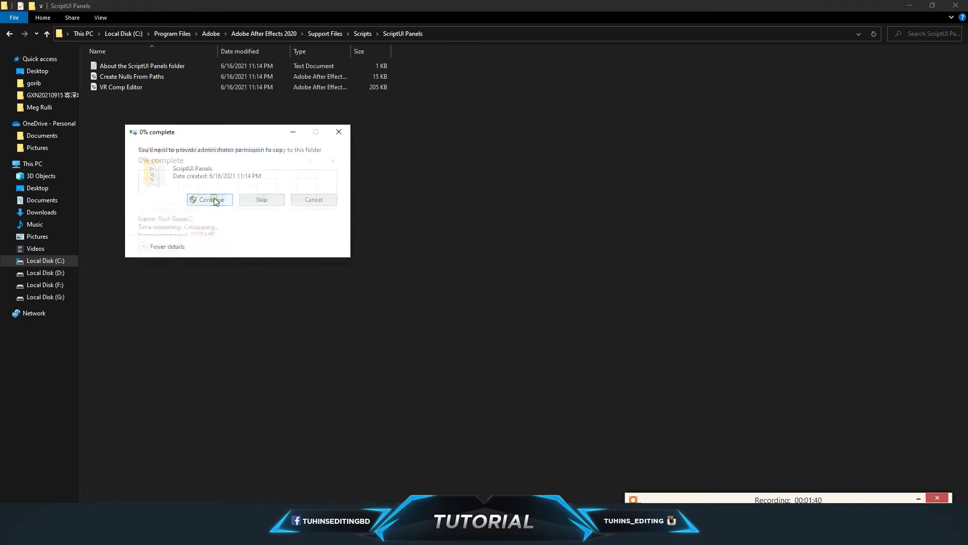
{"action": "left_click", "coordinate": [176, 171]}
{"action": "key", "text": "alt+Left"}
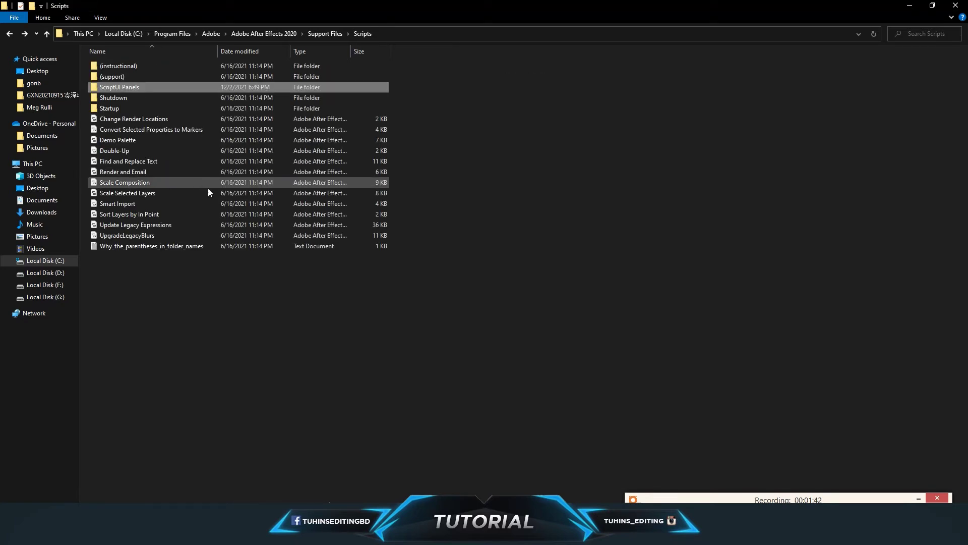
{"action": "left_click", "coordinate": [260, 300]}
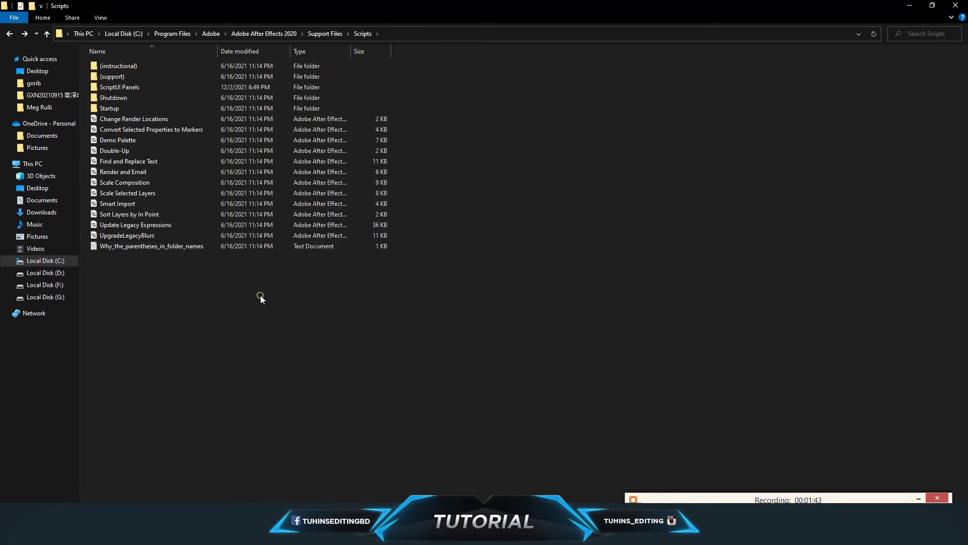
- Make a new folder named DUIK in the Scripts folder and open it
{"action": "right_click", "coordinate": [168, 285]}
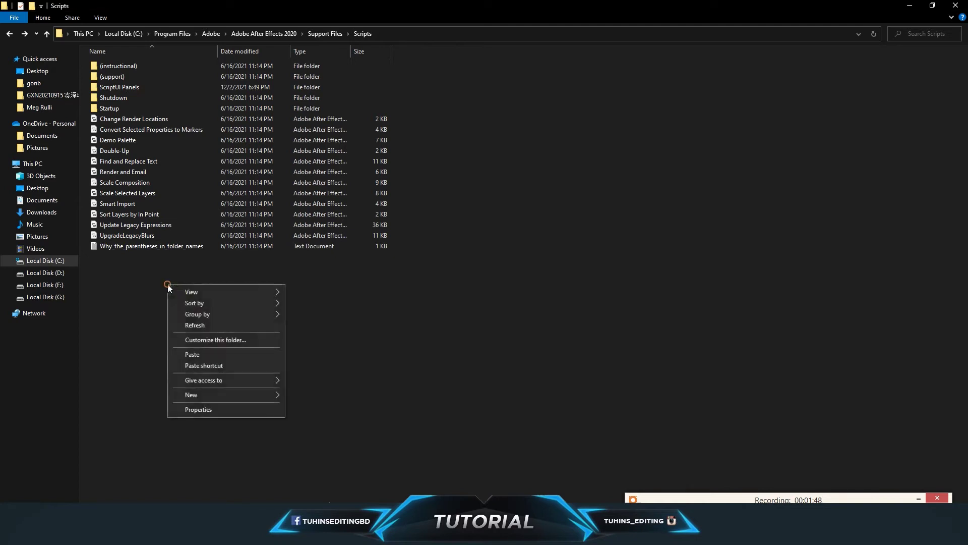
{"action": "mouse_move", "coordinate": [202, 393]}
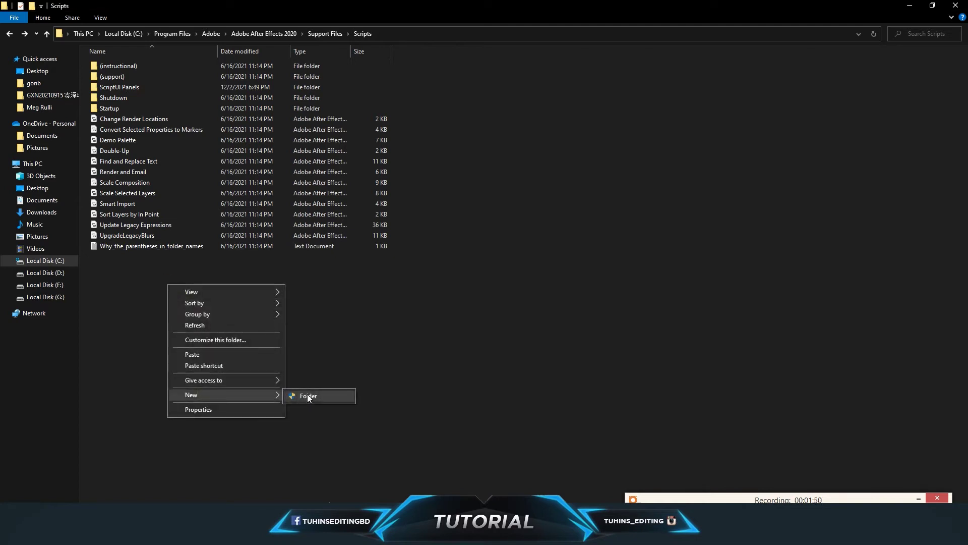
{"action": "left_click", "coordinate": [309, 396]}
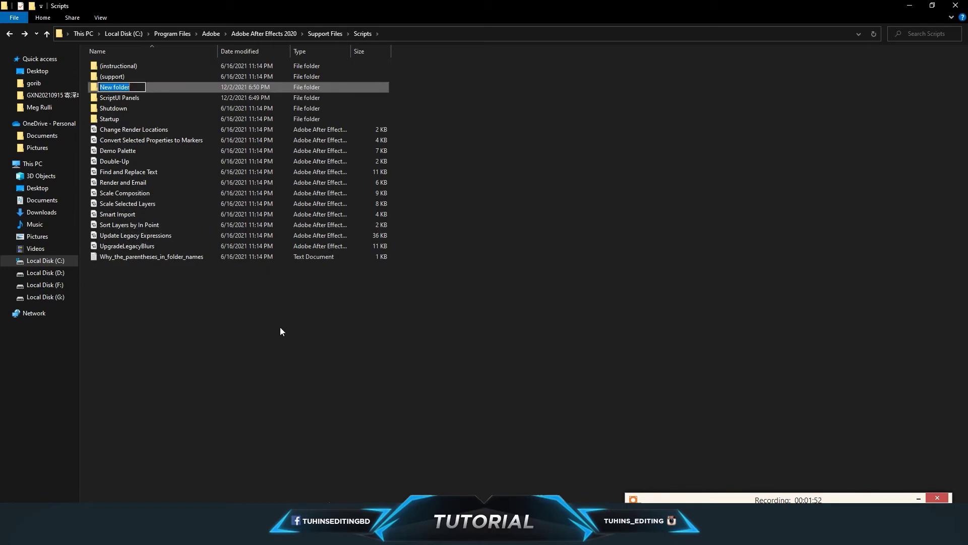
{"action": "type", "text": "DUIK"}
{"action": "key", "text": "Return"}
{"action": "left_click", "coordinate": [198, 316]}
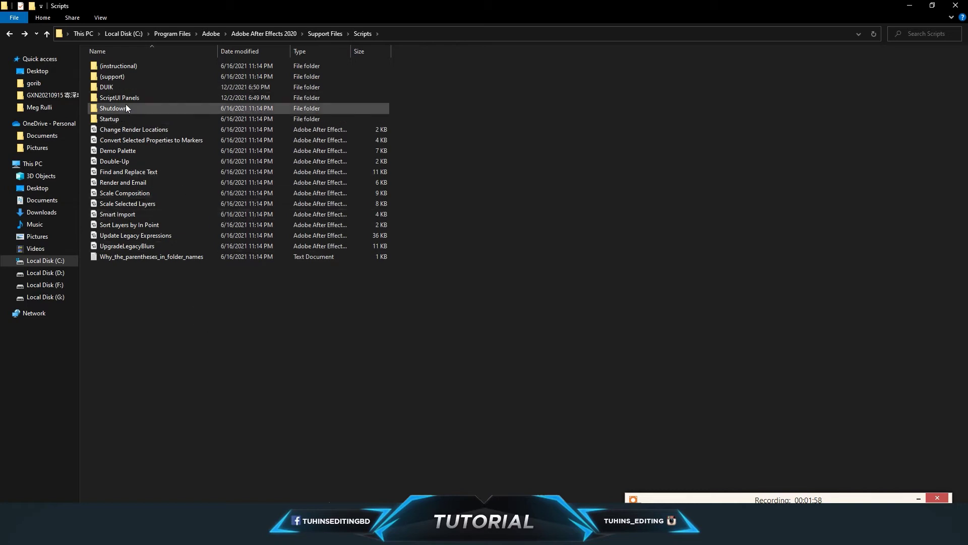
{"action": "double_click", "coordinate": [110, 87]}
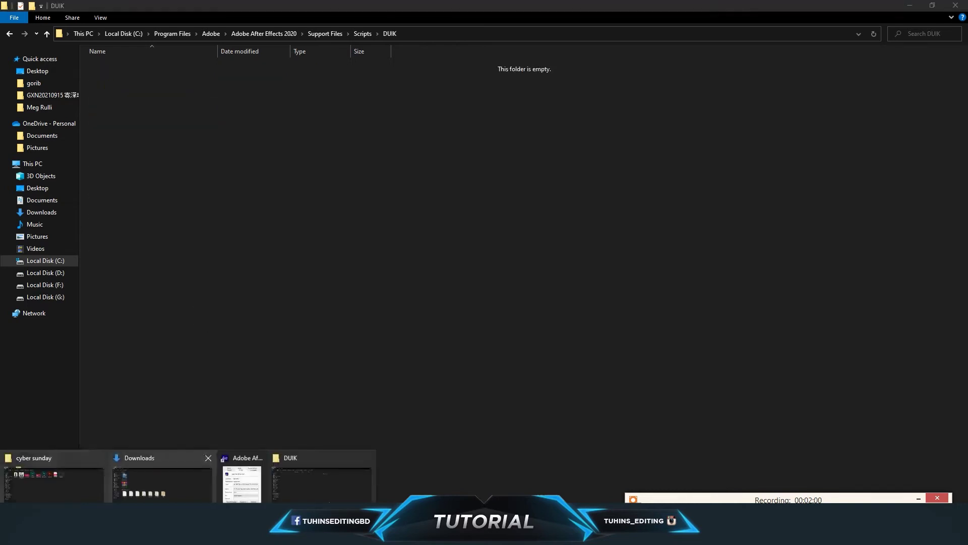
- Copy the extracted Duik items in Downloads, leaving out ScriptUI Panels
{"action": "left_click", "coordinate": [153, 495]}
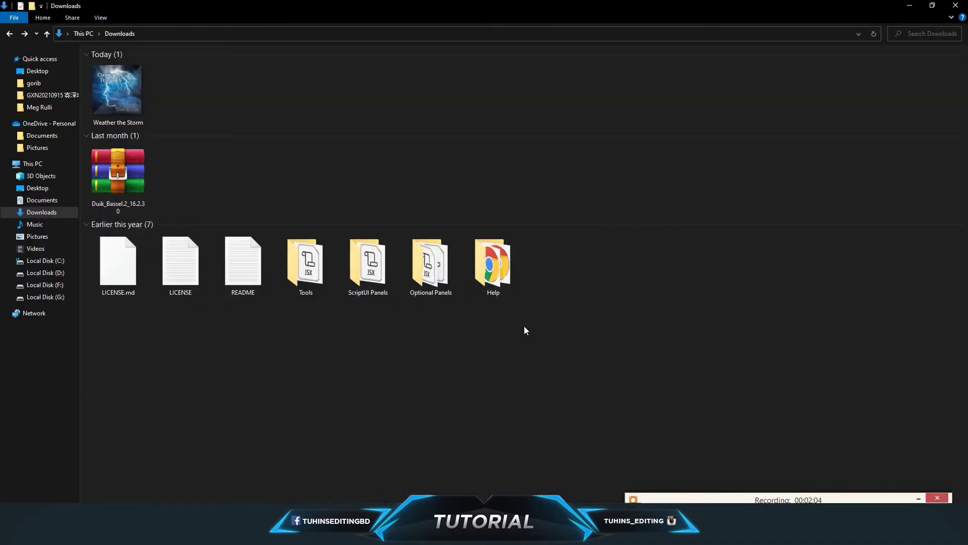
{"action": "left_click_drag", "start_coordinate": [524, 328], "coordinate": [130, 234]}
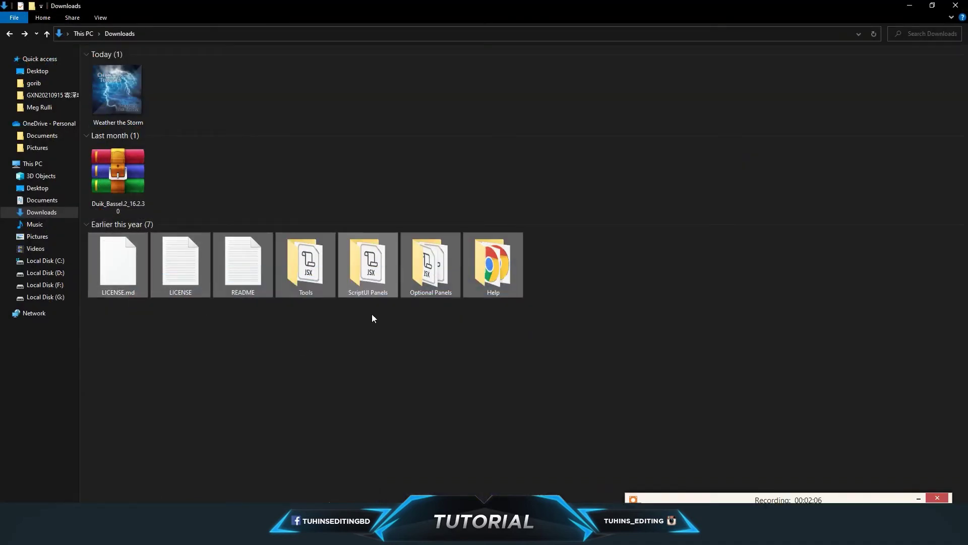
{"action": "left_click", "coordinate": [372, 281], "text": "ctrl"}
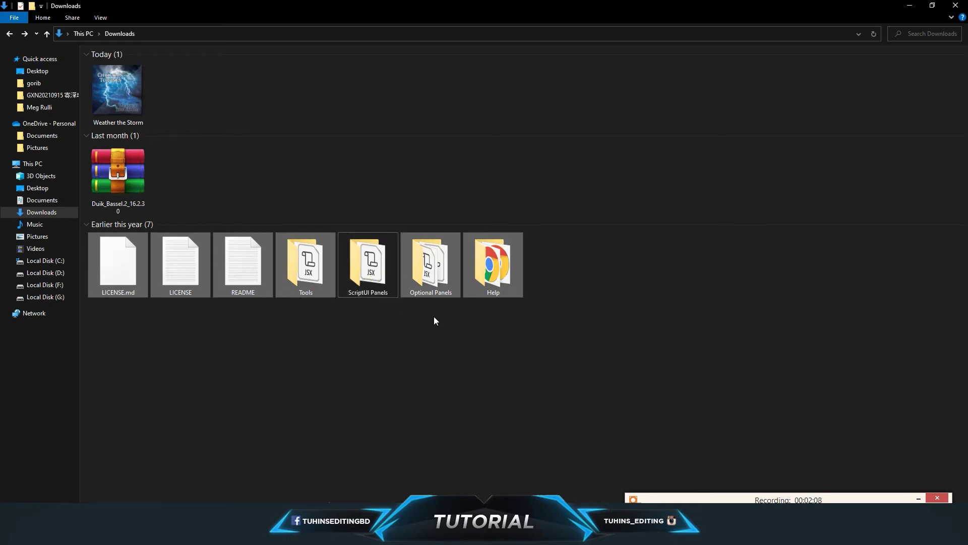
{"action": "right_click", "coordinate": [419, 281]}
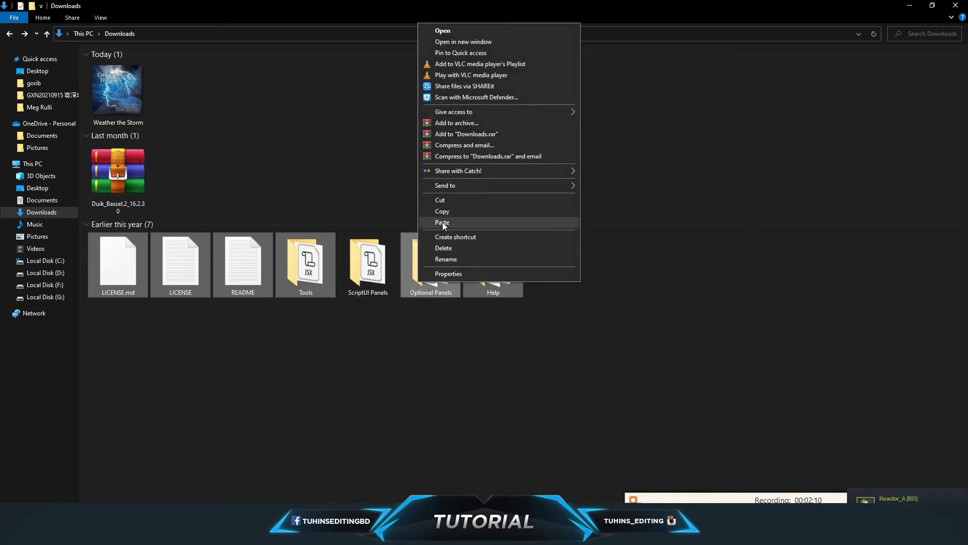
{"action": "left_click", "coordinate": [445, 216]}
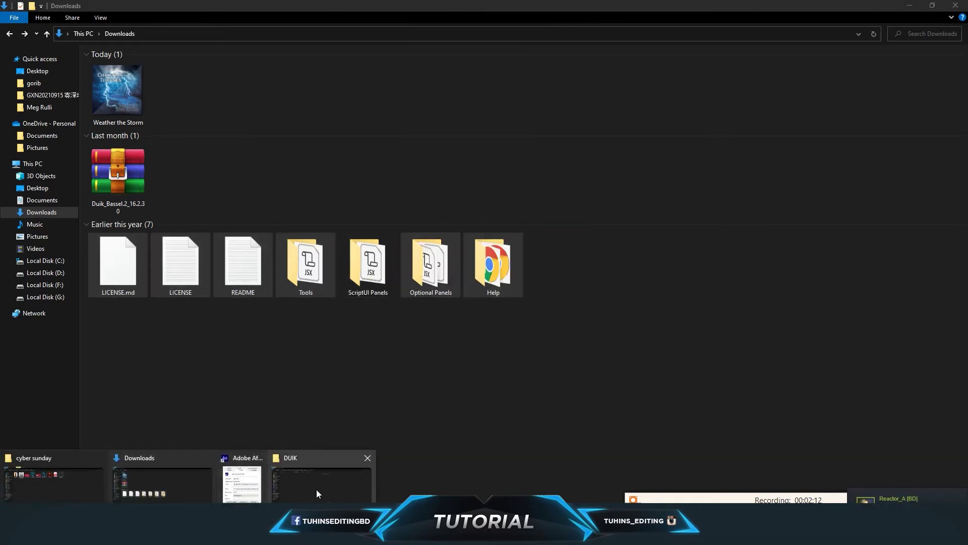
- Paste the Duik items into the DUIK folder with administrator permission, then close it
{"action": "left_click", "coordinate": [316, 488]}
{"action": "right_click", "coordinate": [263, 180]}
{"action": "left_click", "coordinate": [298, 253]}
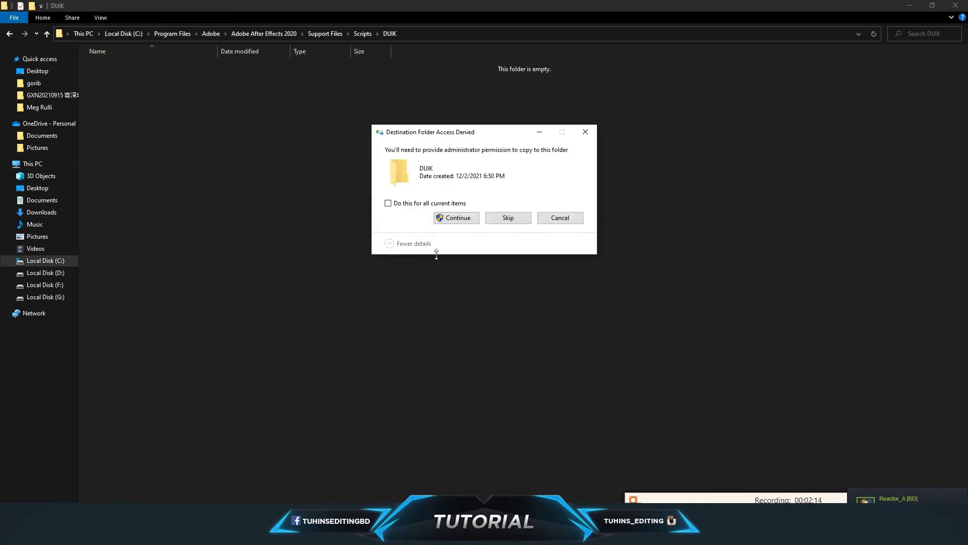
{"action": "left_click", "coordinate": [460, 218]}
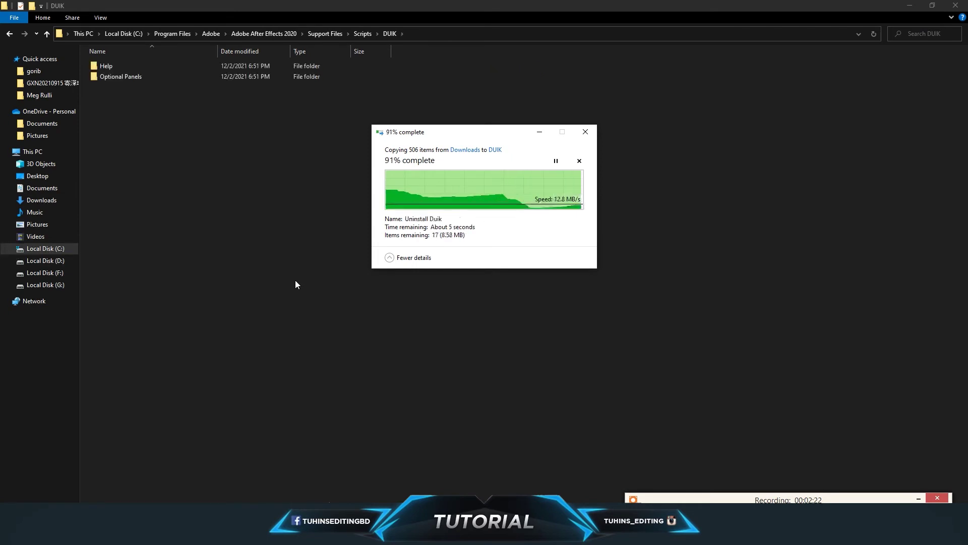
{"action": "left_click", "coordinate": [955, 6]}
- Close Downloads and the shortcut Properties, refresh the desktop, and start After Effects 2020
{"action": "left_click", "coordinate": [955, 6]}
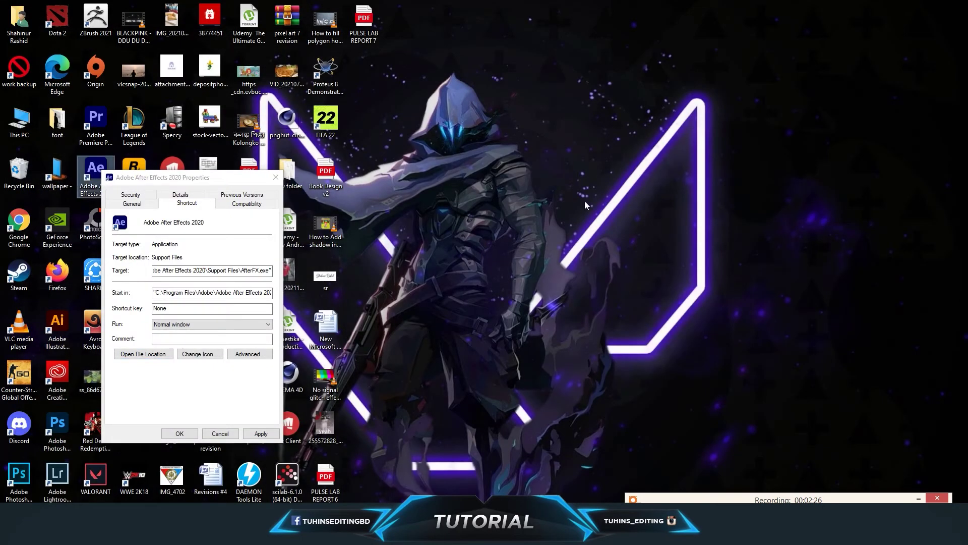
{"action": "left_click", "coordinate": [180, 433]}
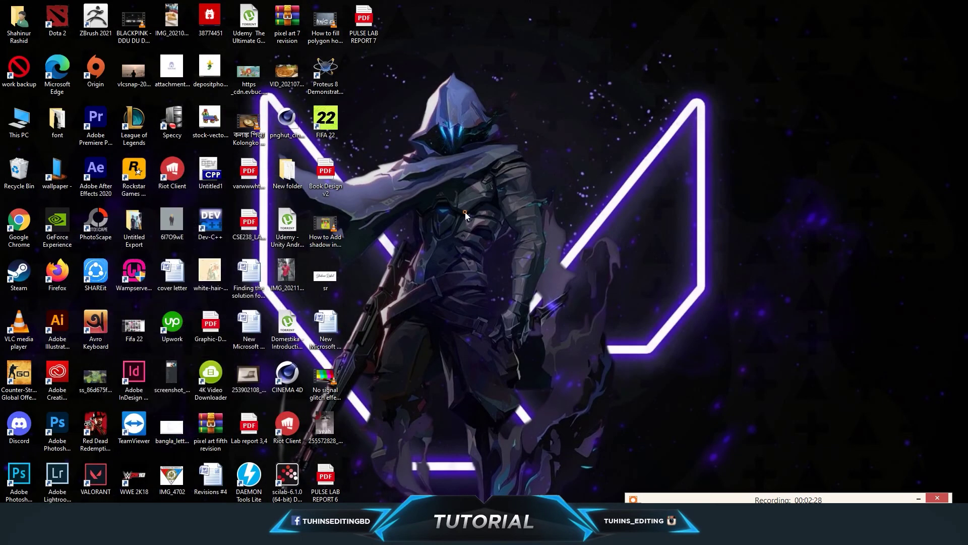
{"action": "right_click", "coordinate": [462, 208]}
{"action": "left_click", "coordinate": [487, 236]}
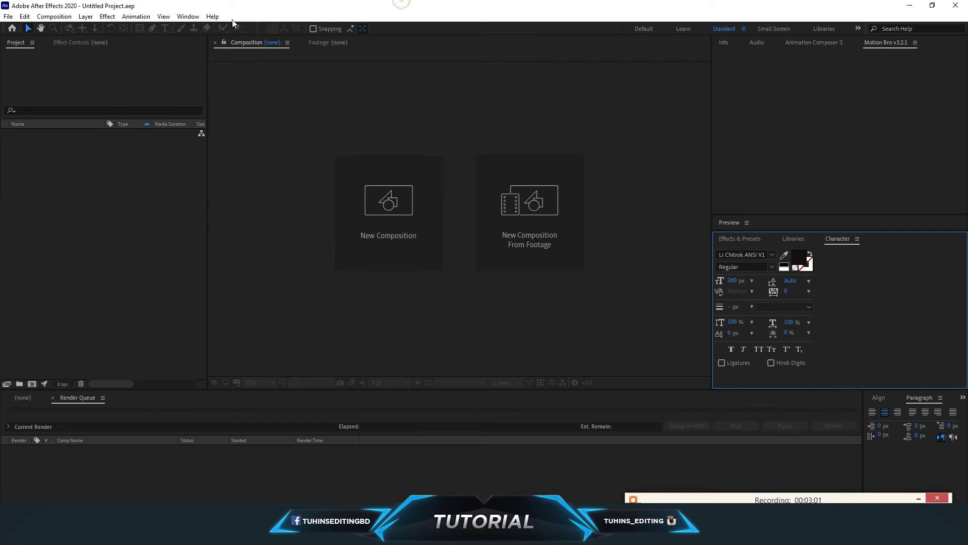
{"action": "left_click", "coordinate": [188, 16]}
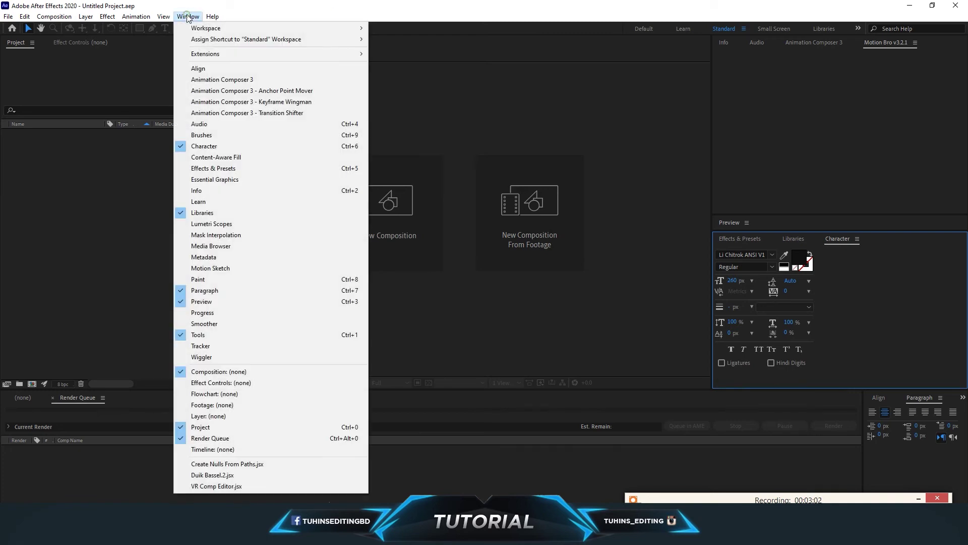
- Run Duik Bassel.2.jsx and enable Allow Scripts to Write Files and Access Network
{"action": "left_click", "coordinate": [219, 475]}
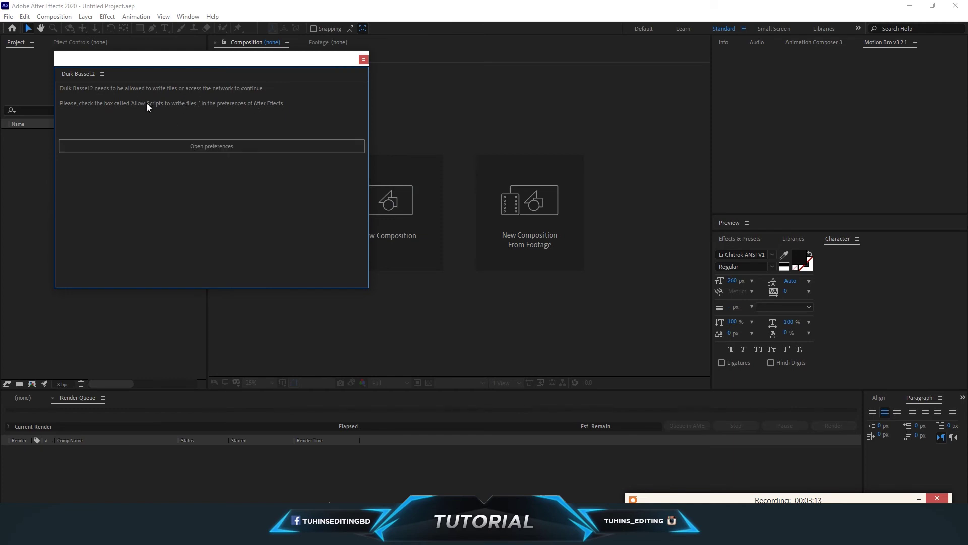
{"action": "left_click", "coordinate": [211, 147]}
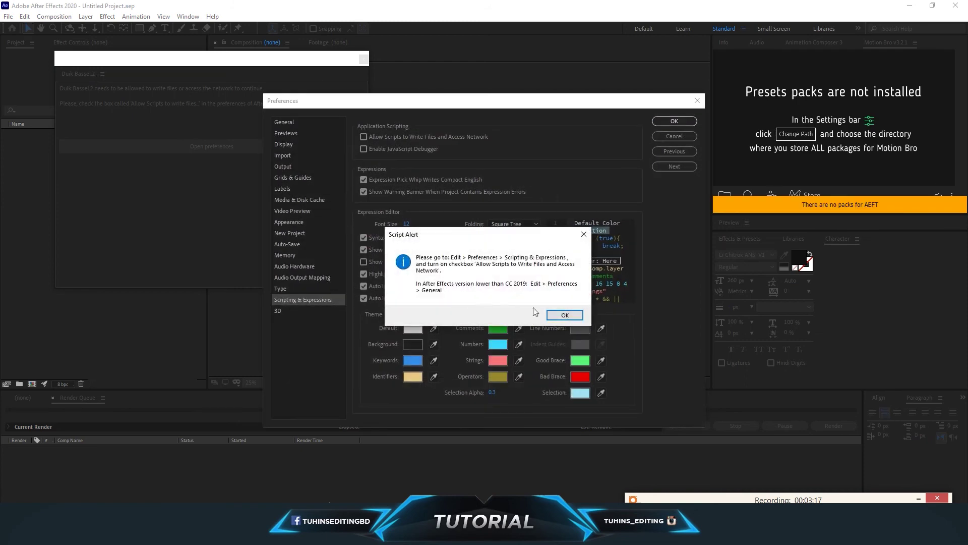
{"action": "left_click", "coordinate": [563, 315]}
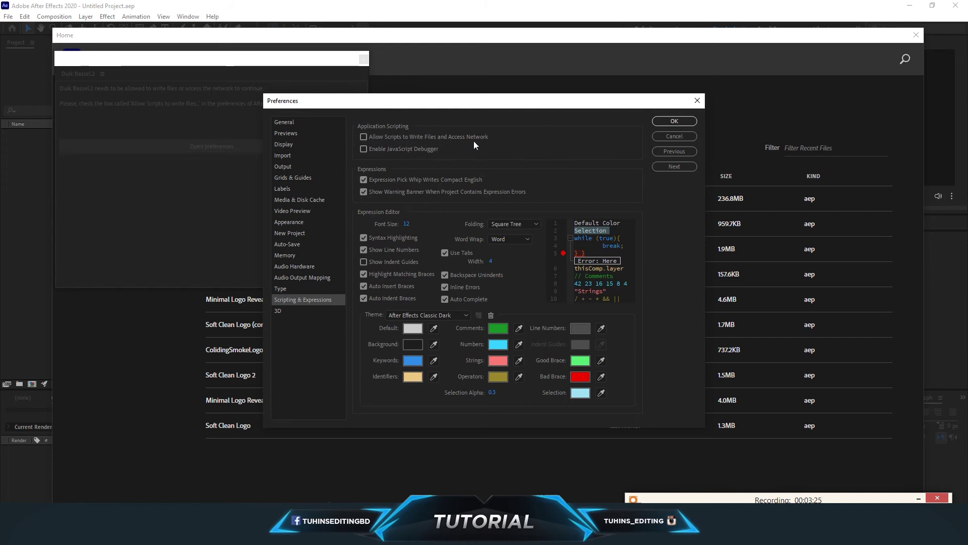
{"action": "left_click", "coordinate": [666, 123]}
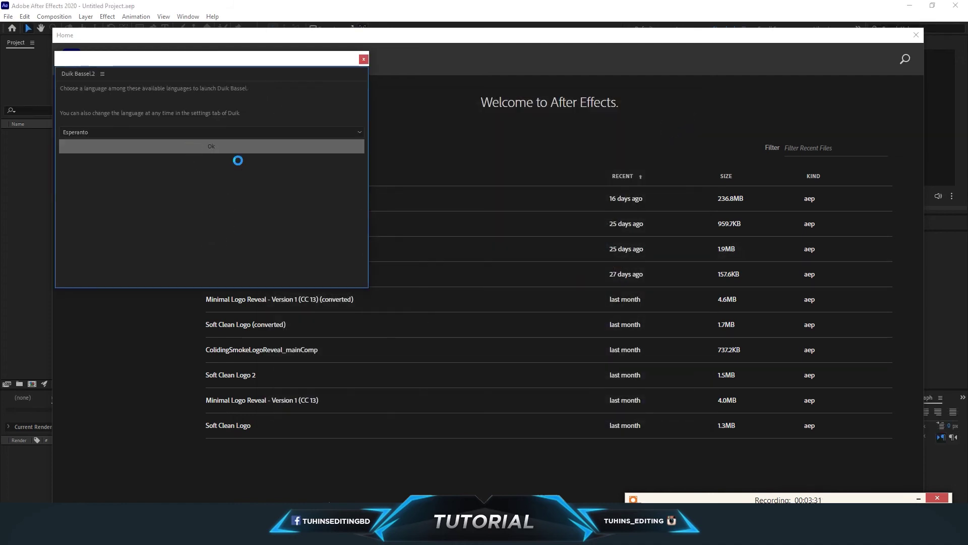
- Close Home, dock Duik beside Motion Bro top-right, stretch it taller, and show Rigo tools
{"action": "left_click_drag", "start_coordinate": [180, 61], "coordinate": [503, 146]}
{"action": "left_click", "coordinate": [915, 35]}
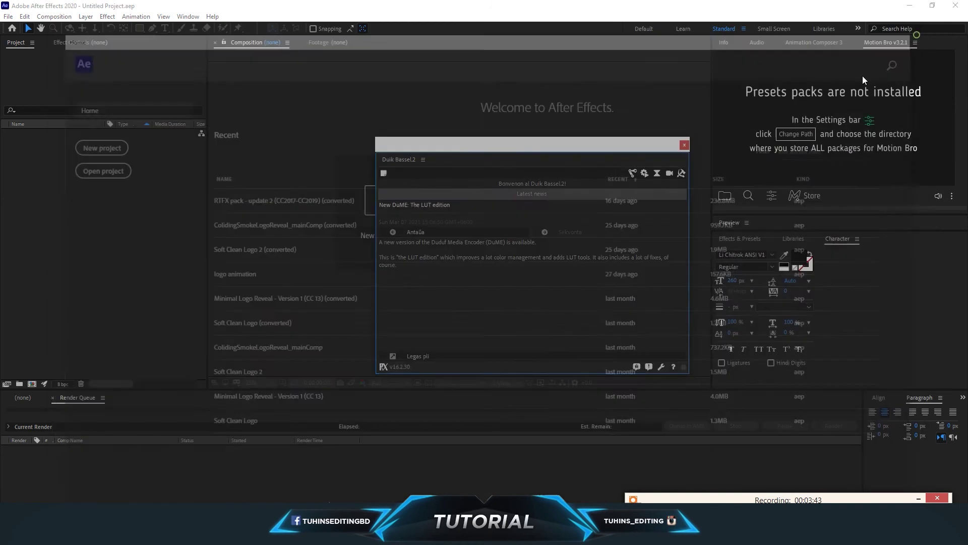
{"action": "left_click_drag", "start_coordinate": [445, 160], "coordinate": [936, 44]}
{"action": "left_click_drag", "start_coordinate": [765, 214], "coordinate": [786, 458]}
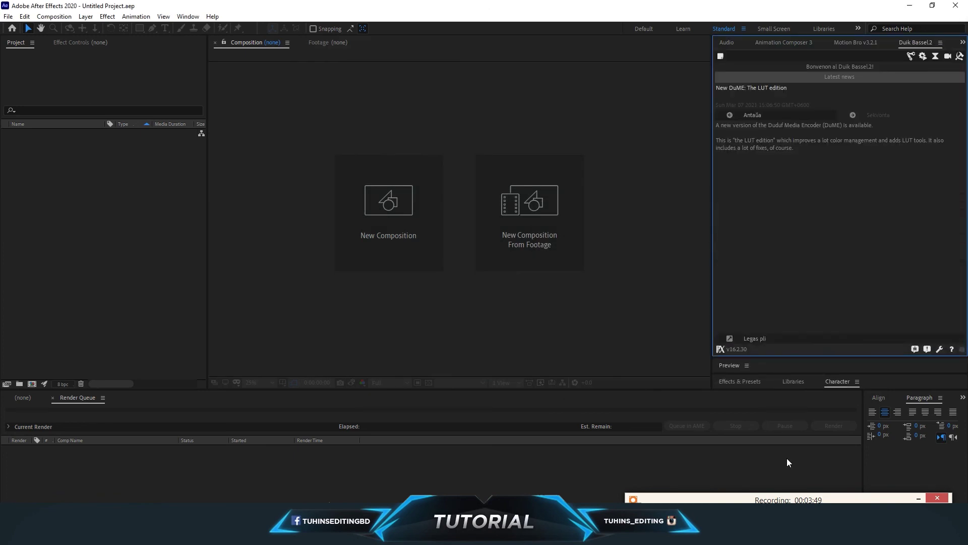
{"action": "left_click", "coordinate": [911, 57]}
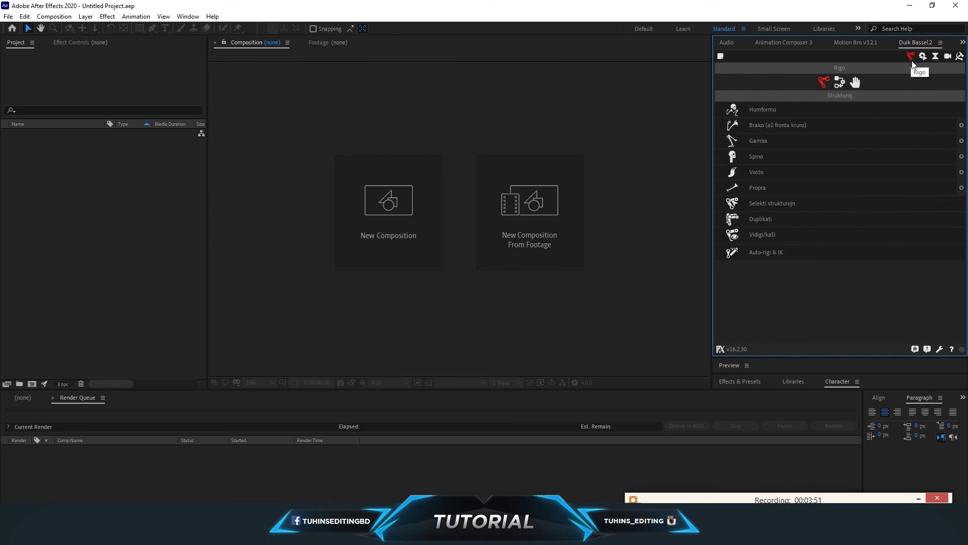